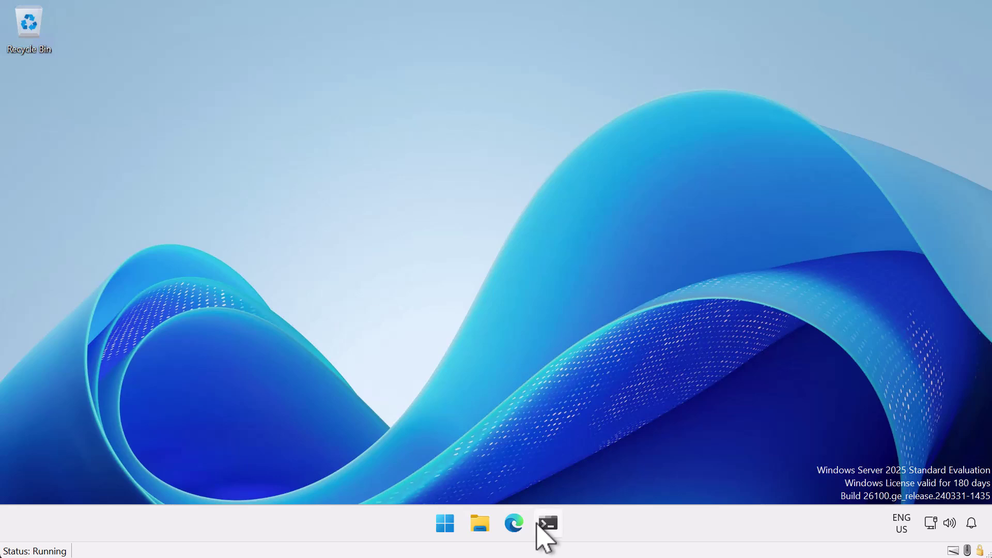
- Launch Windows Terminal as administrator and approve the UAC prompt
right_click(542, 528)
right_click(475, 457)
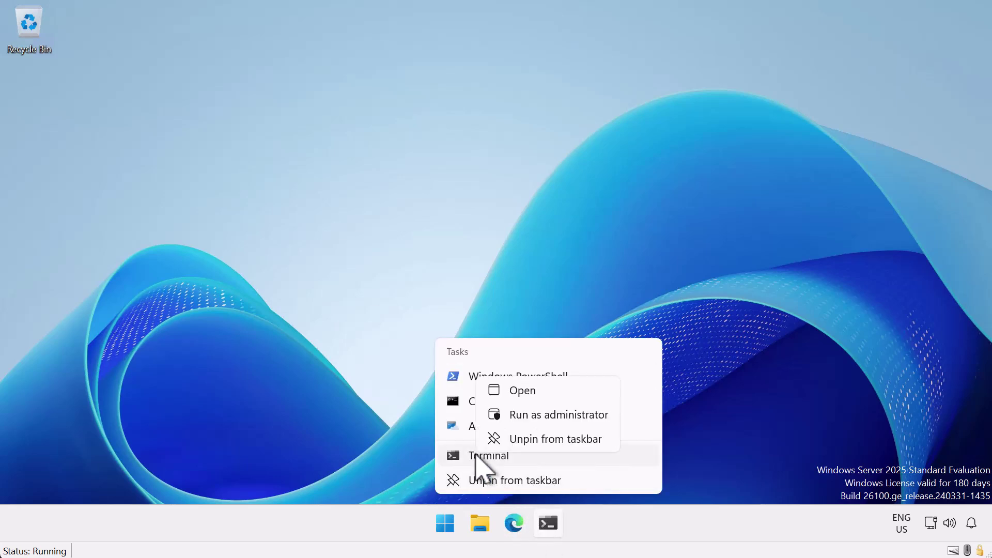
left_click(523, 415)
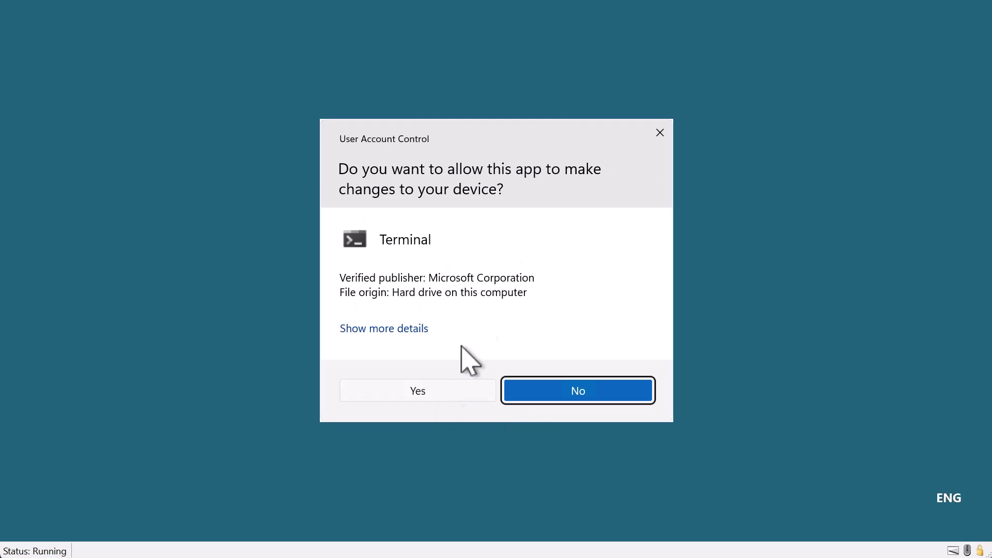
left_click(465, 389)
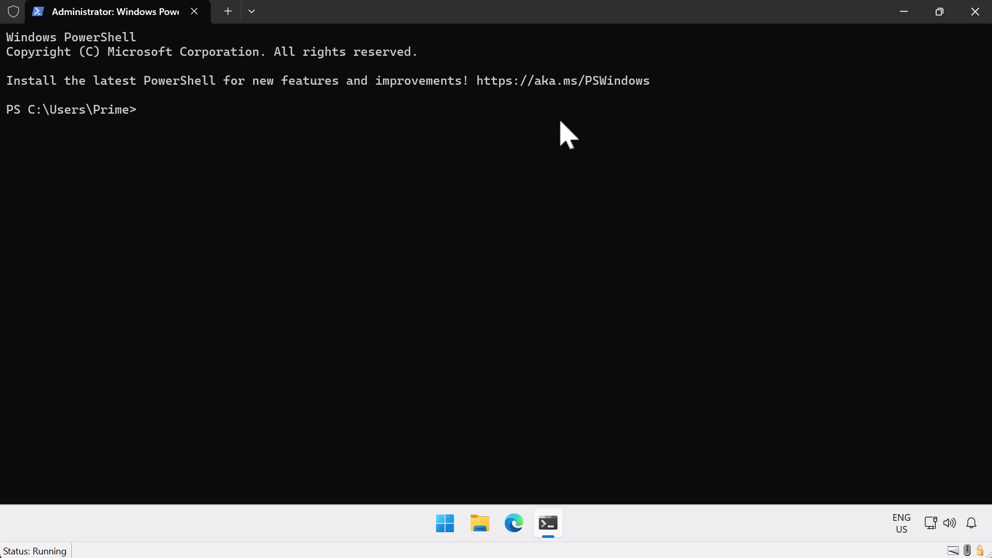
- Search winget for anaconda, install anaconda.miniconda3, then clear the screen with cls
type("winget s")
type("earch anaconda")
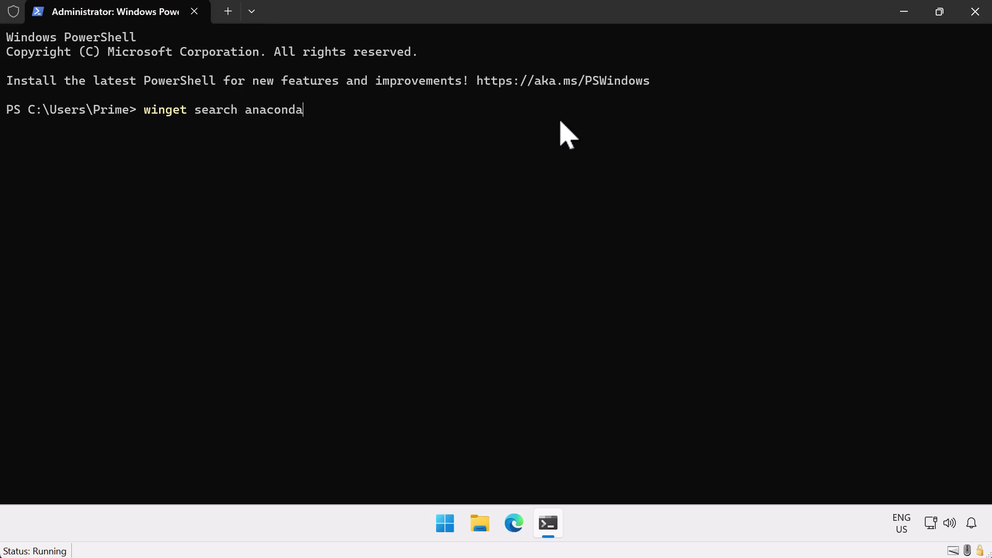
key("Return")
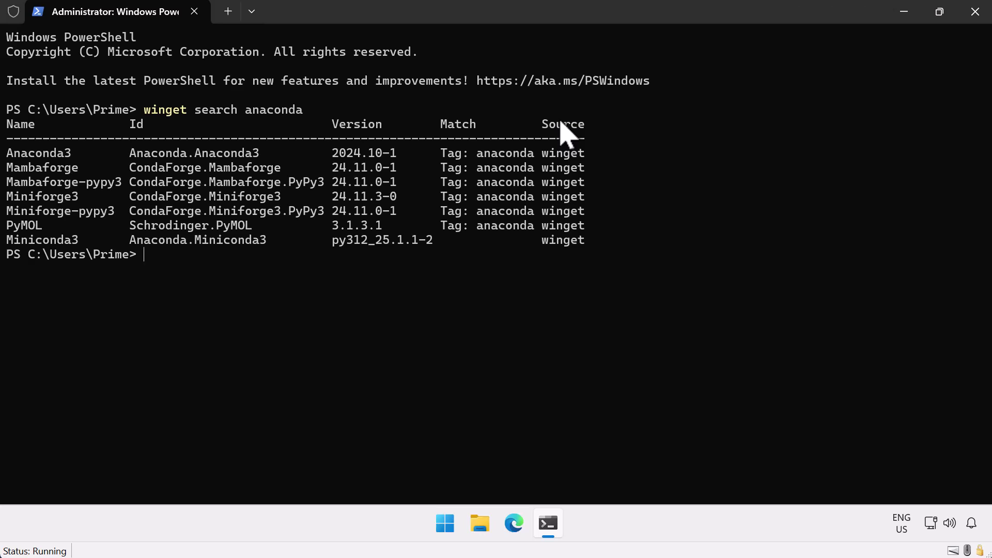
type("winget install ")
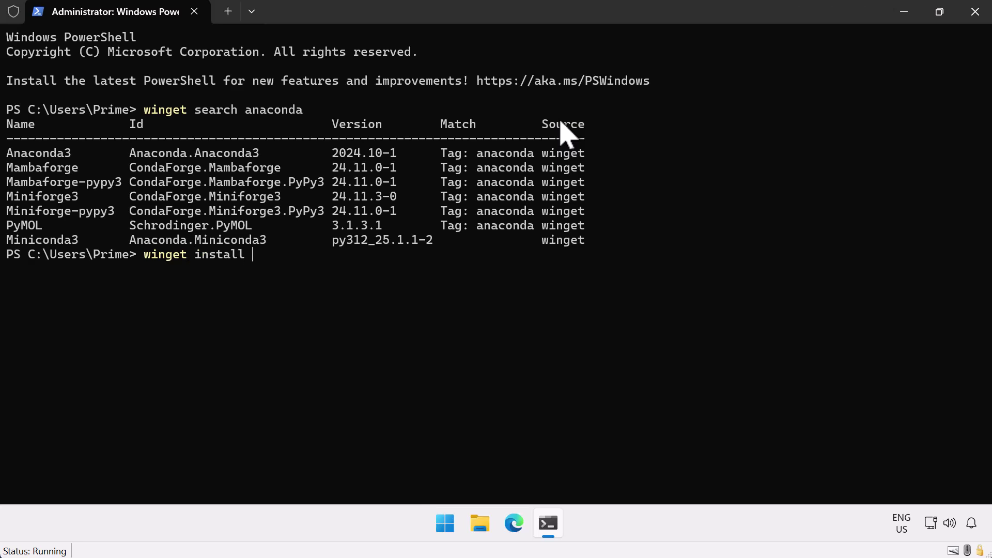
type("anaconda.miniconda3")
key("Return")
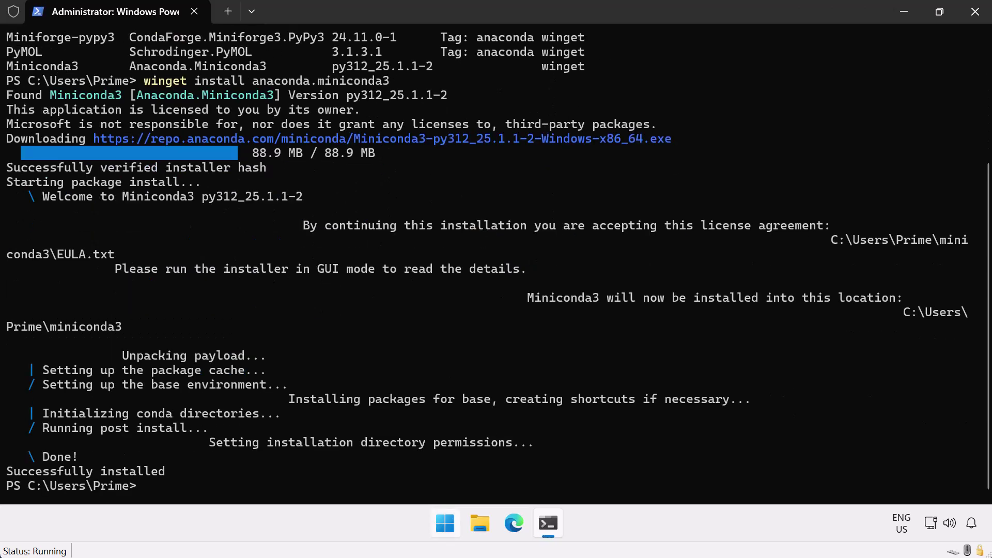
type("cls")
key("Return")
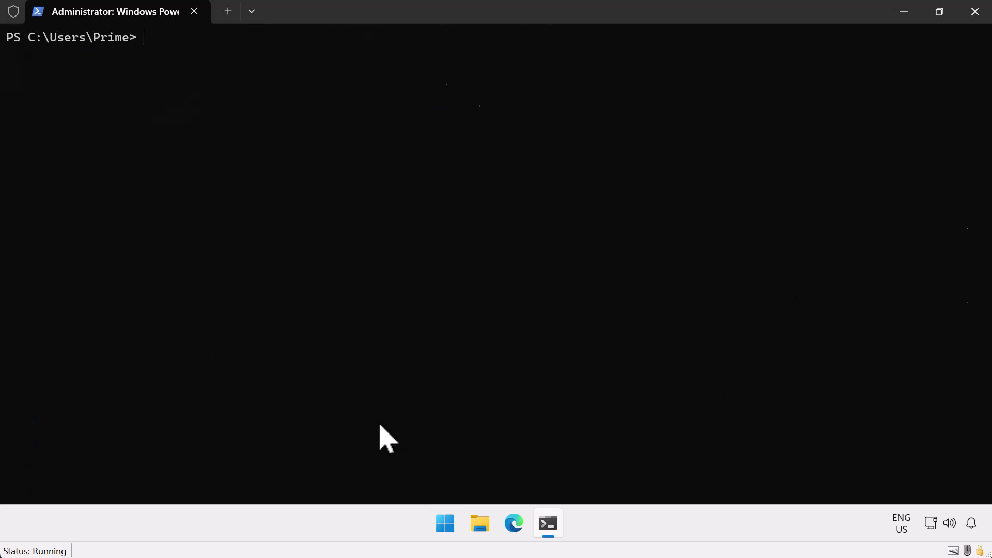
- Search winget for ollama and install the ollama.ollama package (0.5.11)
type("winget search ollama")
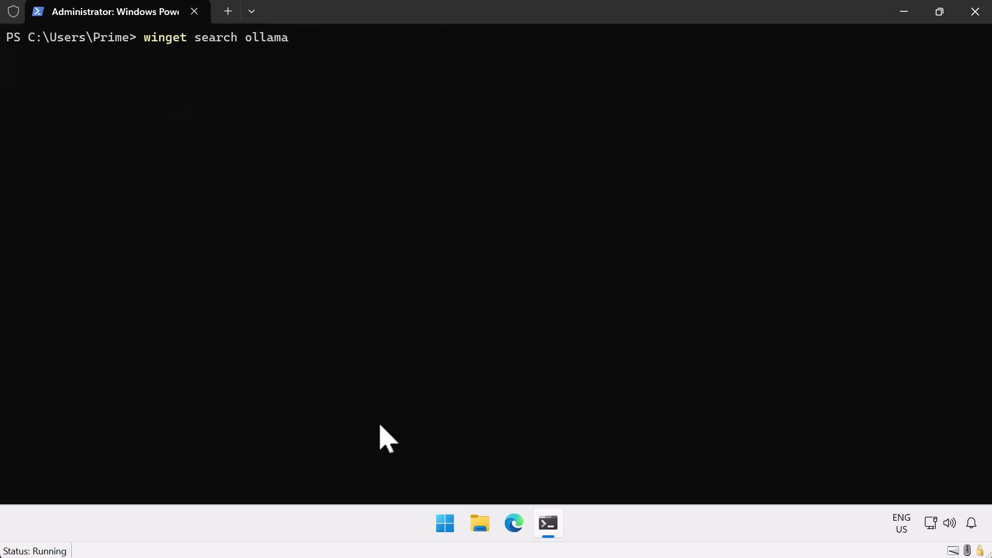
key("Return")
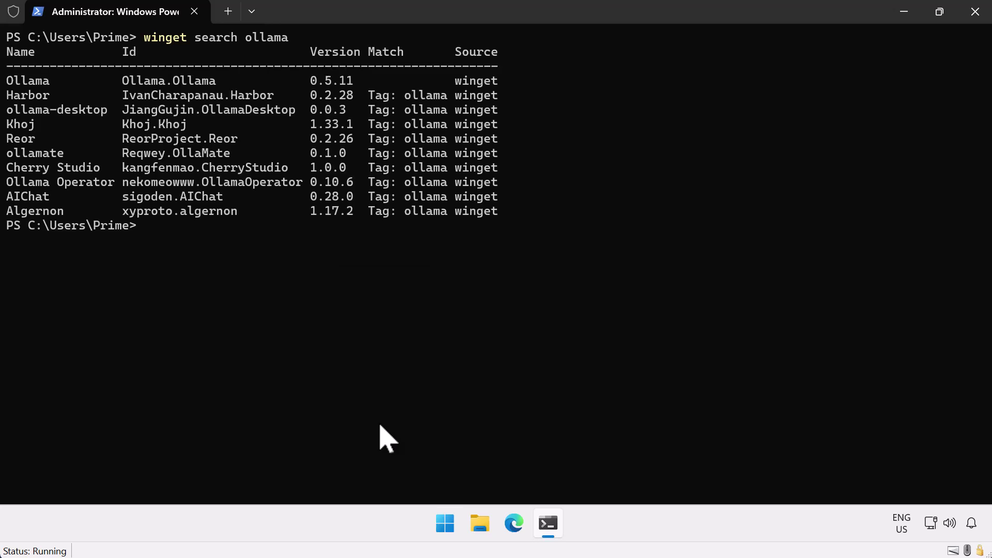
type("winget install ollama.ollam")
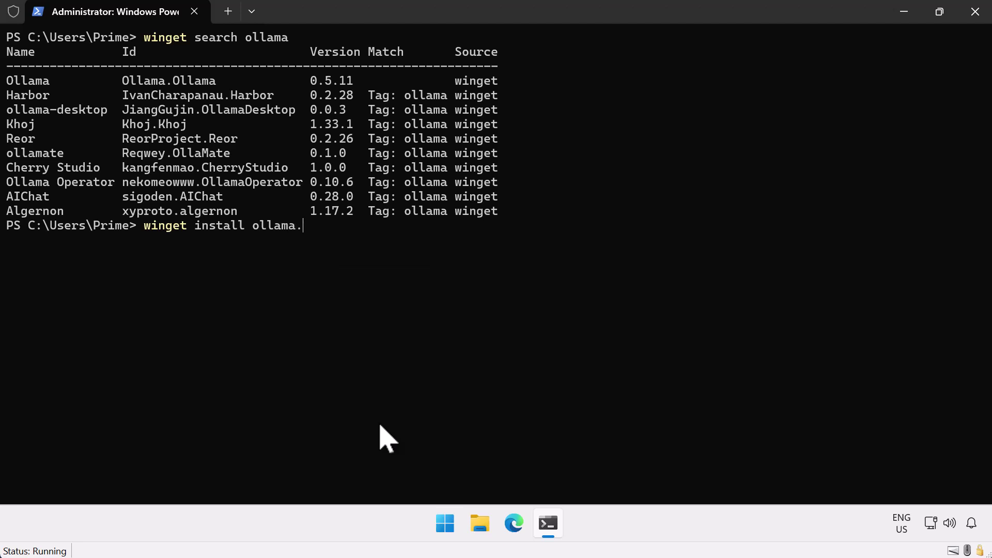
type("a")
key("Return")
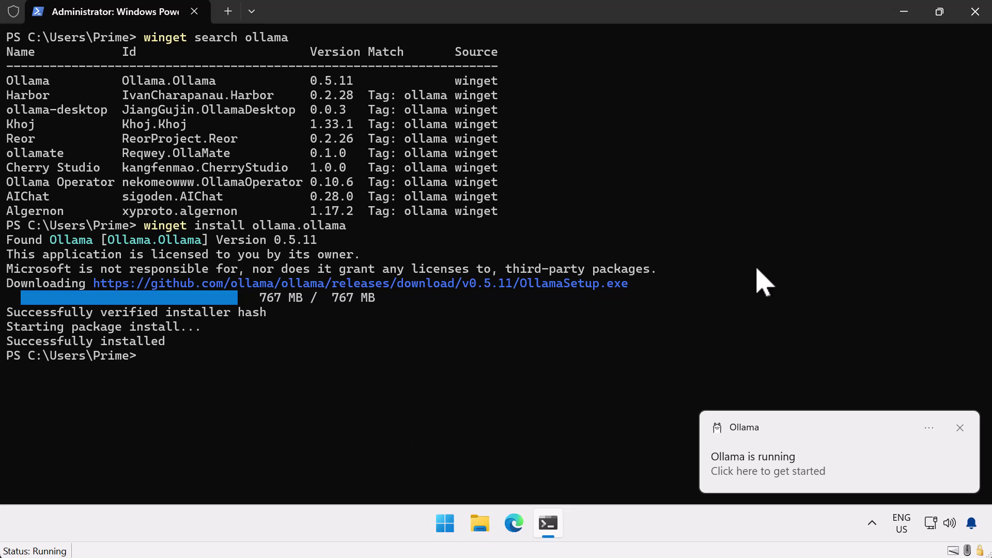
- Load the BrainDriveAI OpenWebUI_CondaInstaller releases URL in Edge and scroll to the v0.3.3 Assets
left_click(904, 10)
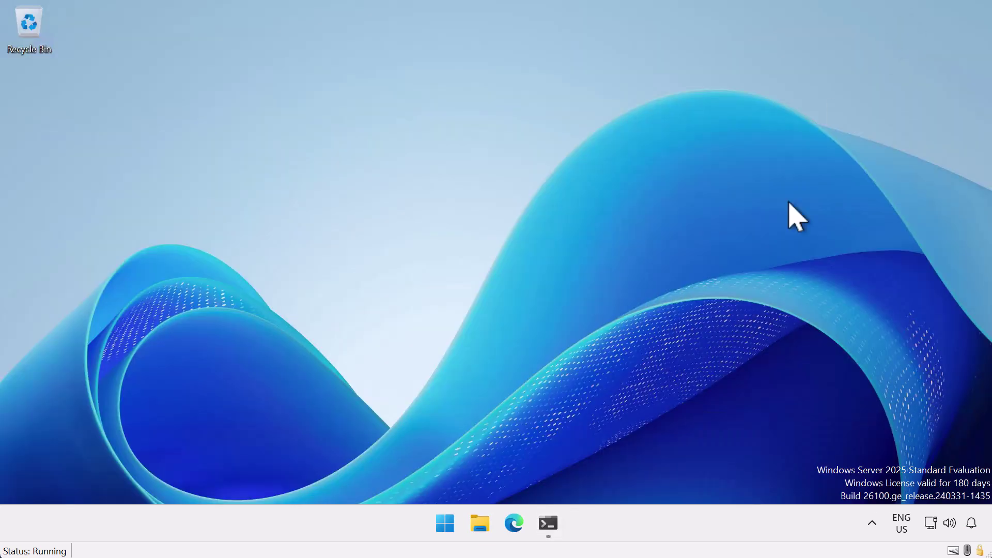
left_click(517, 523)
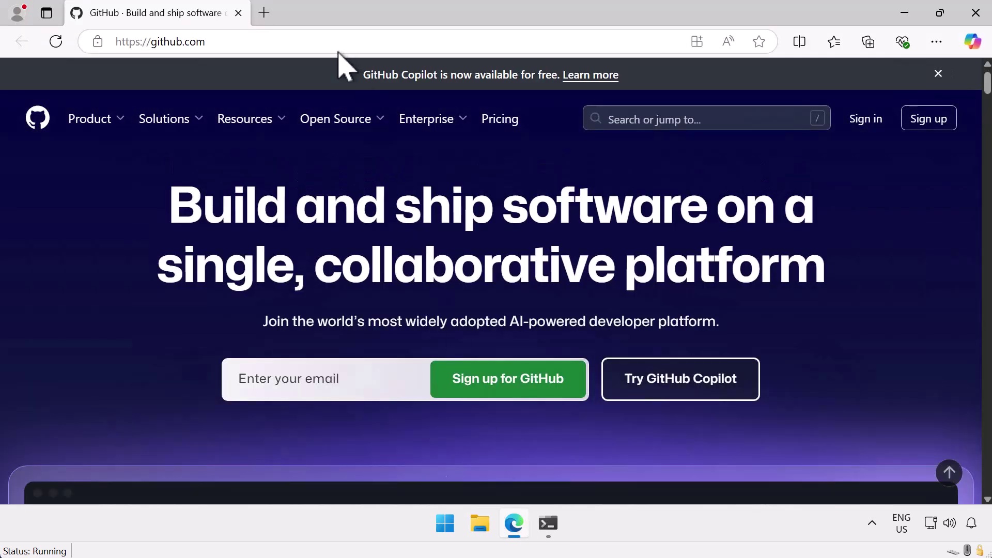
left_click(335, 37)
type("https://github.com/BrainDriveAI/OpenWebUI_CondaInstaller/releases")
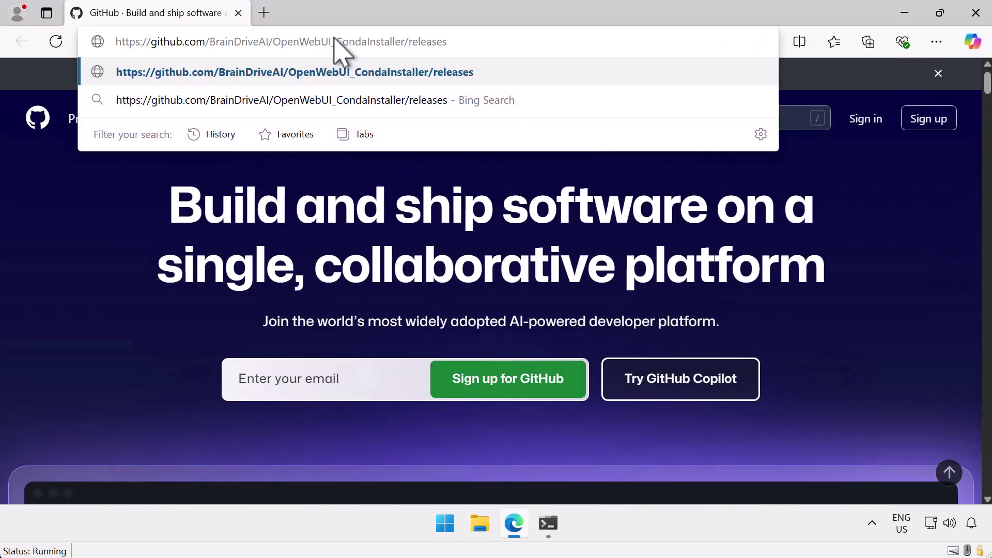
key("Return")
scroll(353, 276, "down", 3)
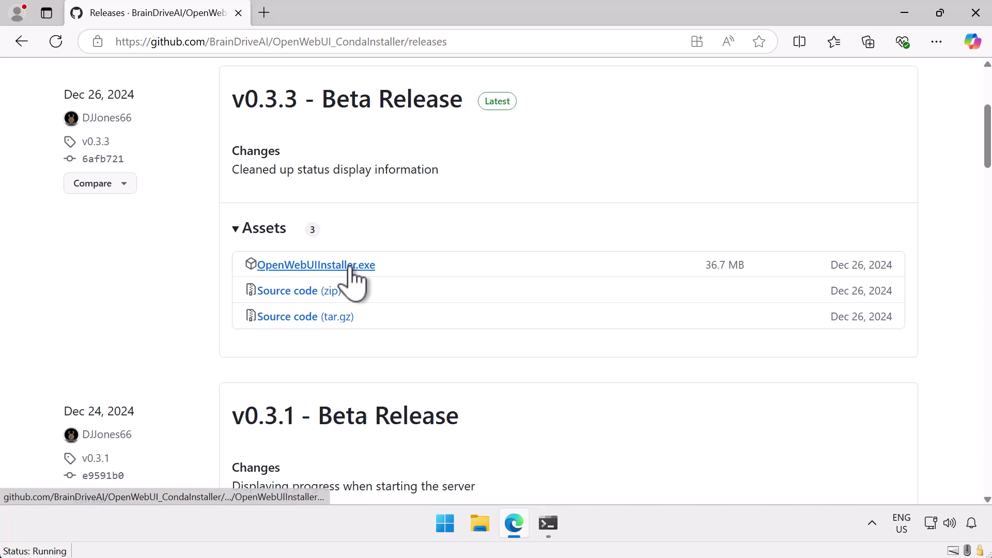
- Download OpenWebUIInstaller.exe, keep it despite the SmartScreen warning, and run it
left_click(351, 266)
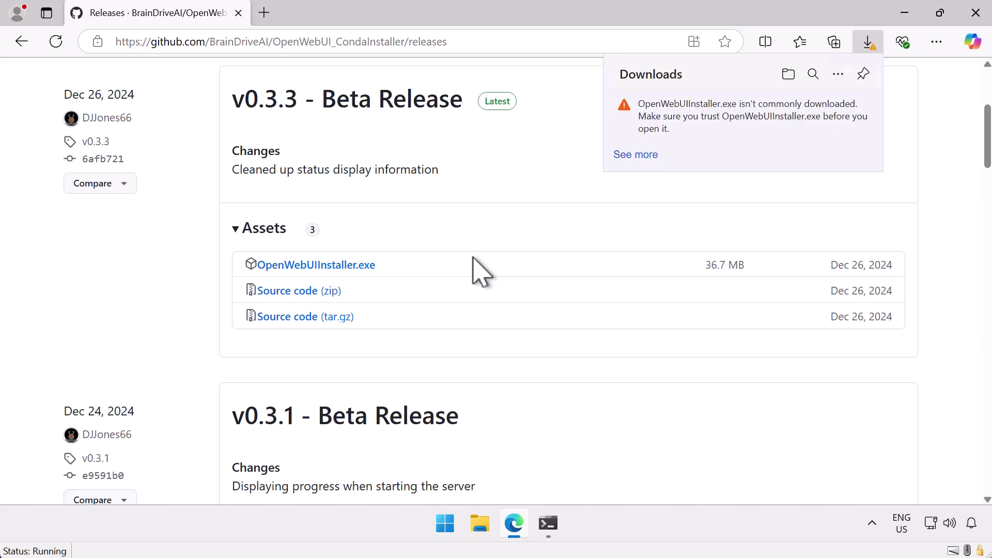
left_click(636, 156)
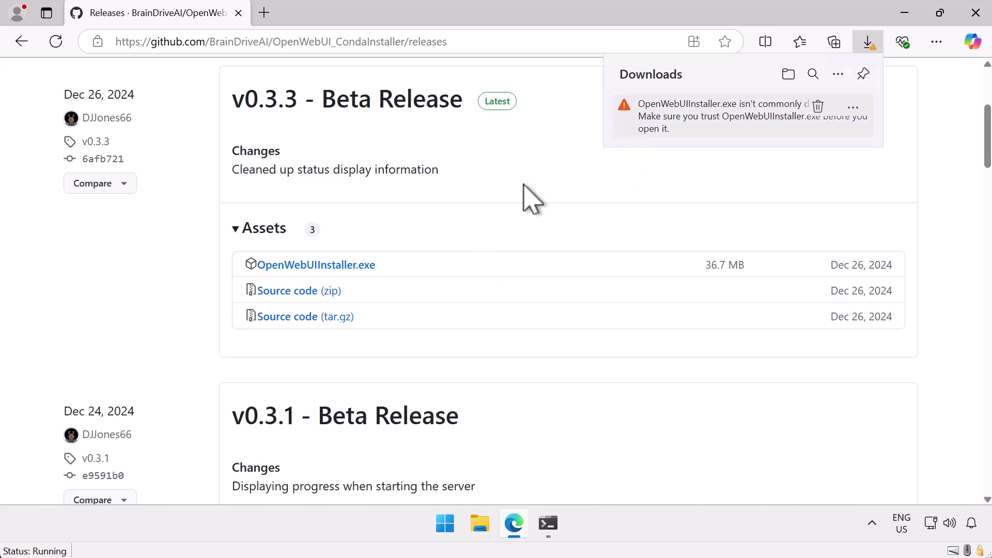
left_click(855, 108)
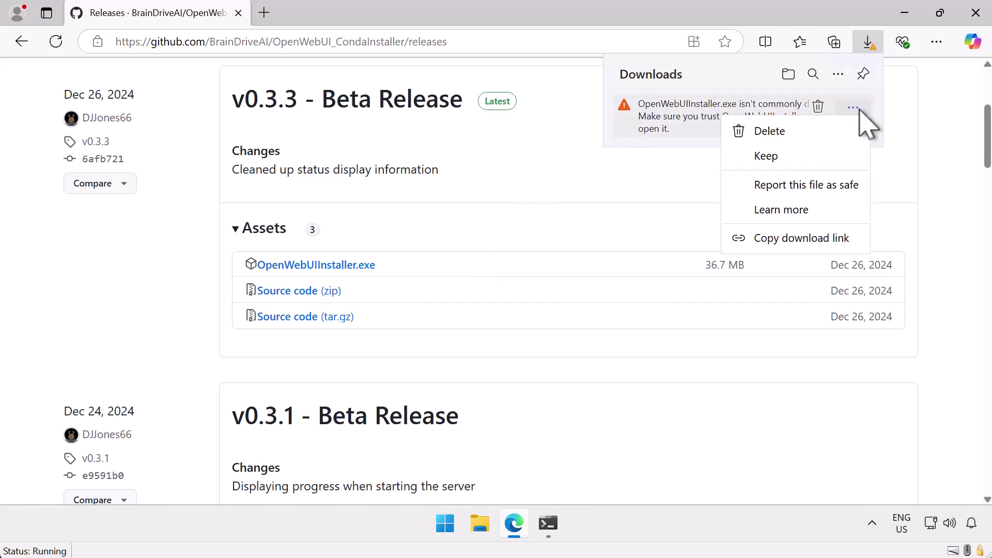
left_click(827, 156)
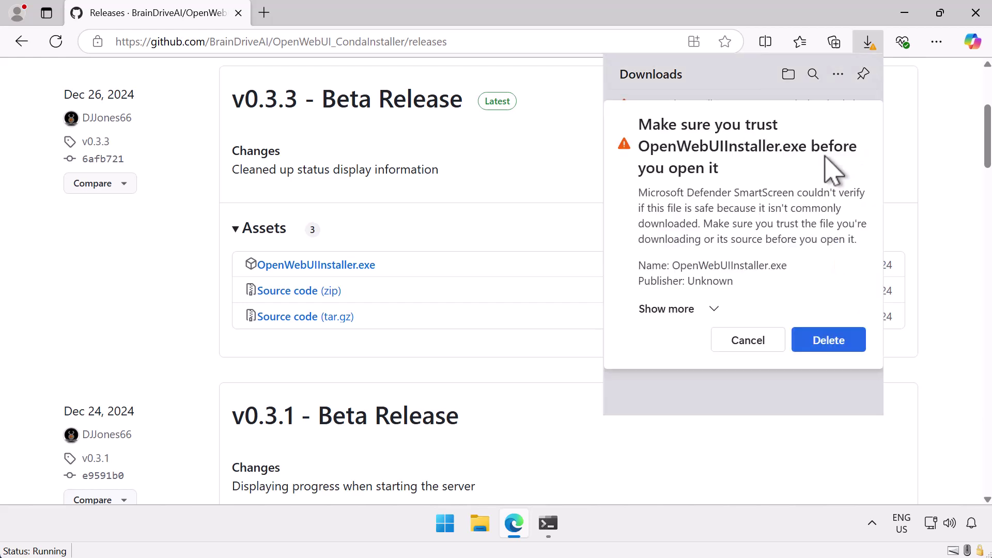
left_click(688, 310)
left_click(672, 331)
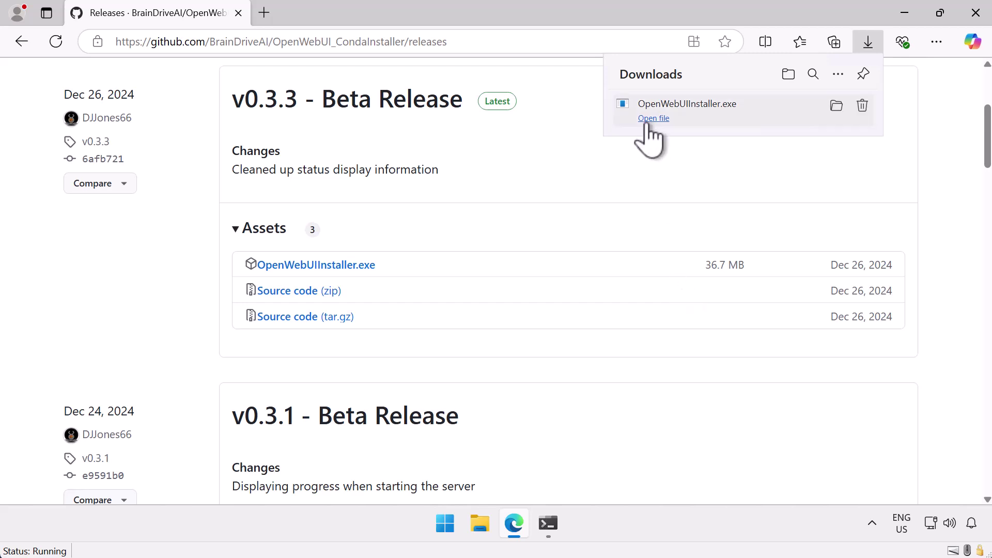
left_click(654, 119)
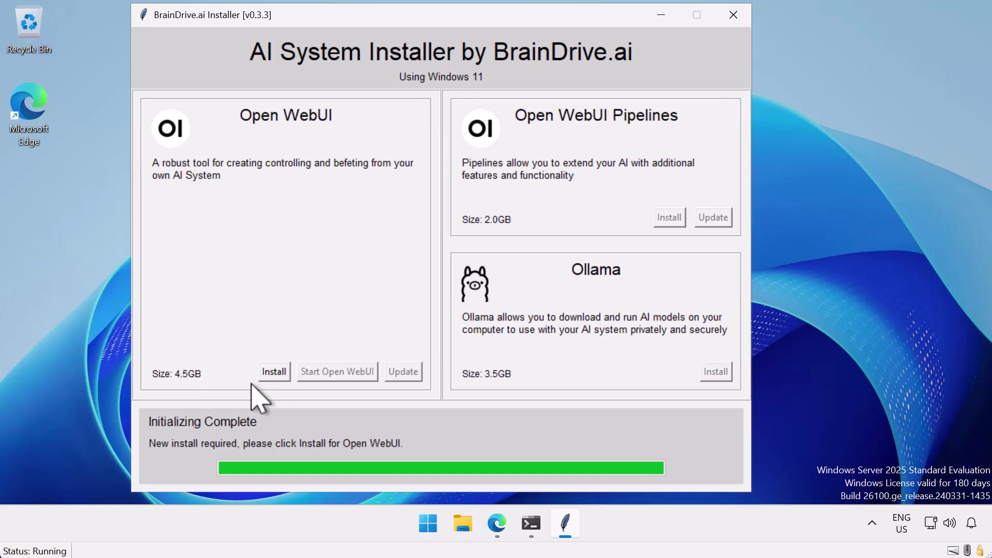
- Install Open WebUI and start its server so localhost:8080 opens in Edge
left_click(273, 371)
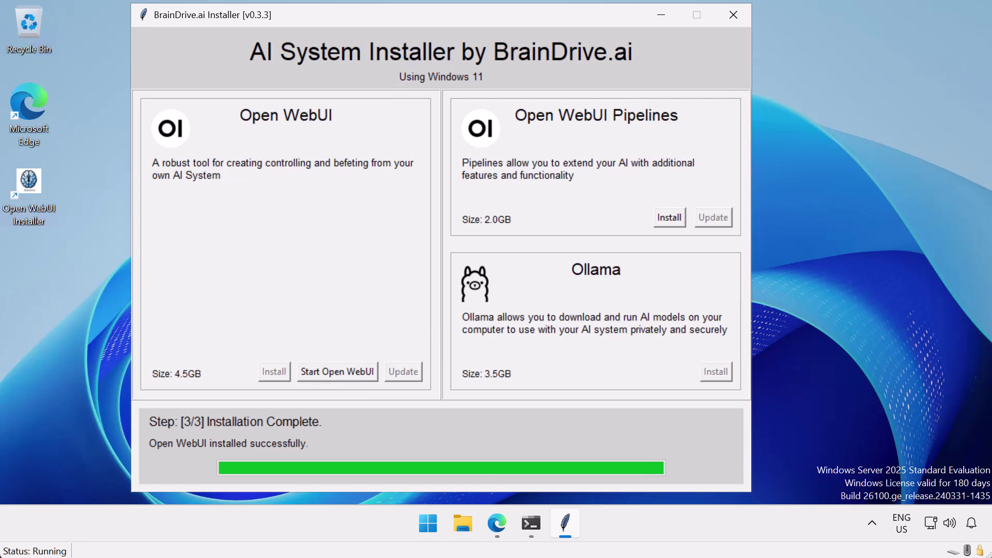
left_click(315, 377)
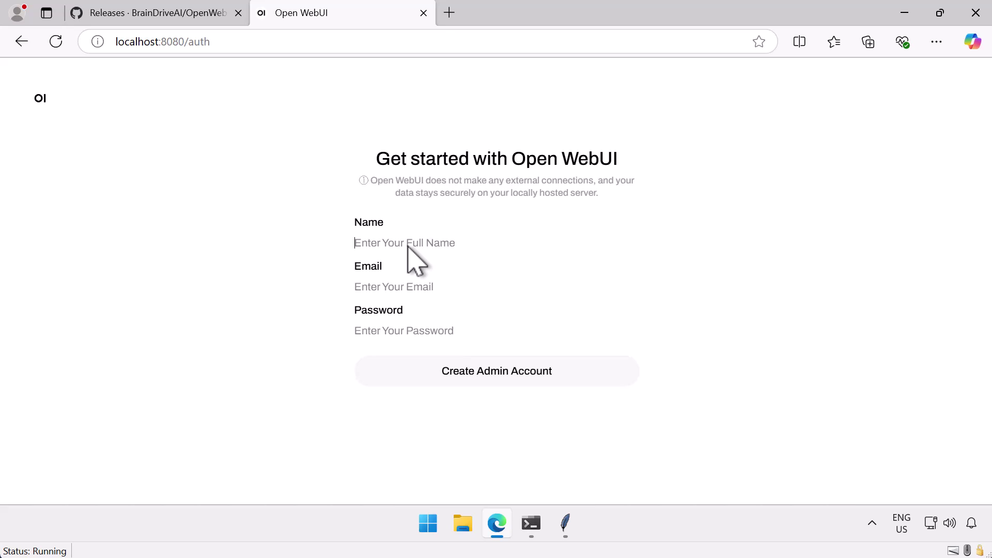
- Create the admin account with the admin's name, email and password, and save the password in Edge
type("Prime")
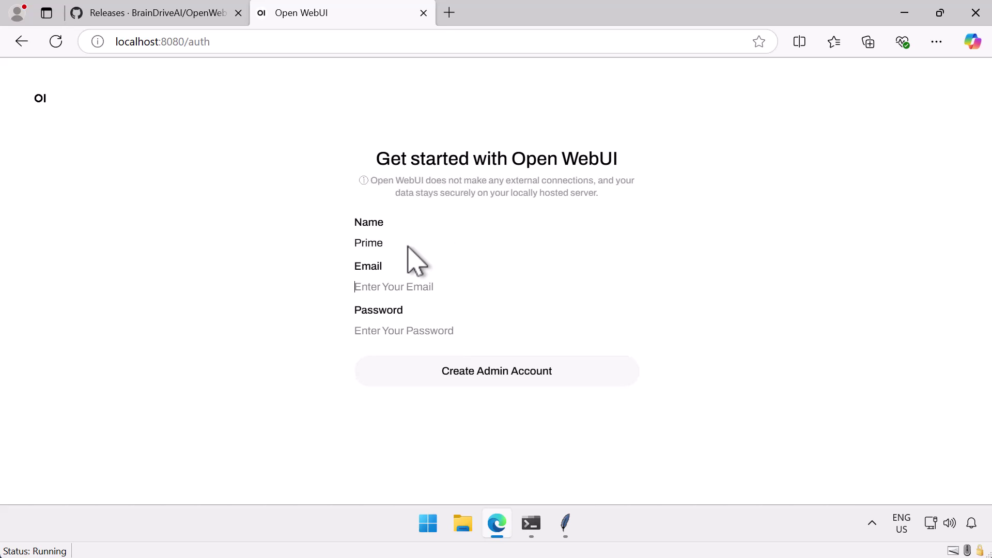
key("Tab")
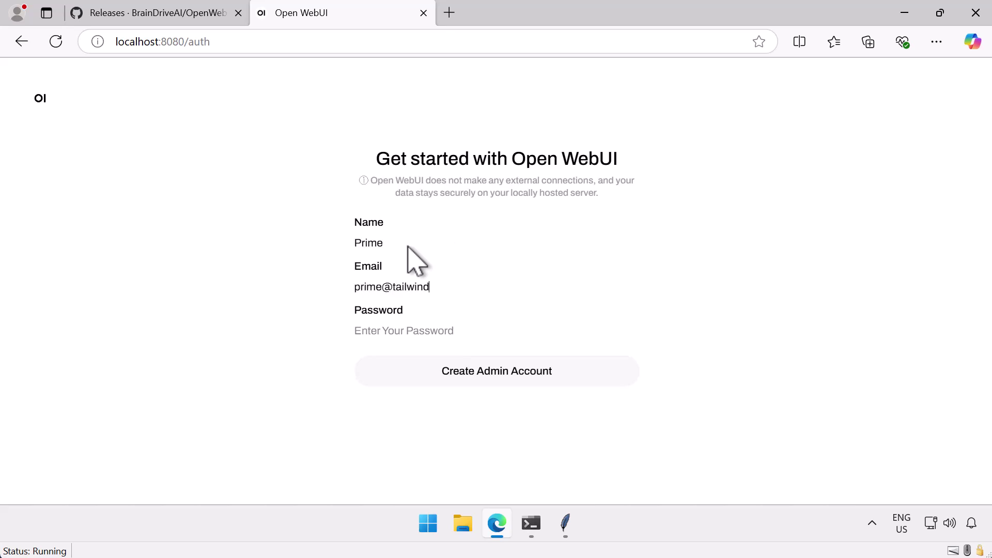
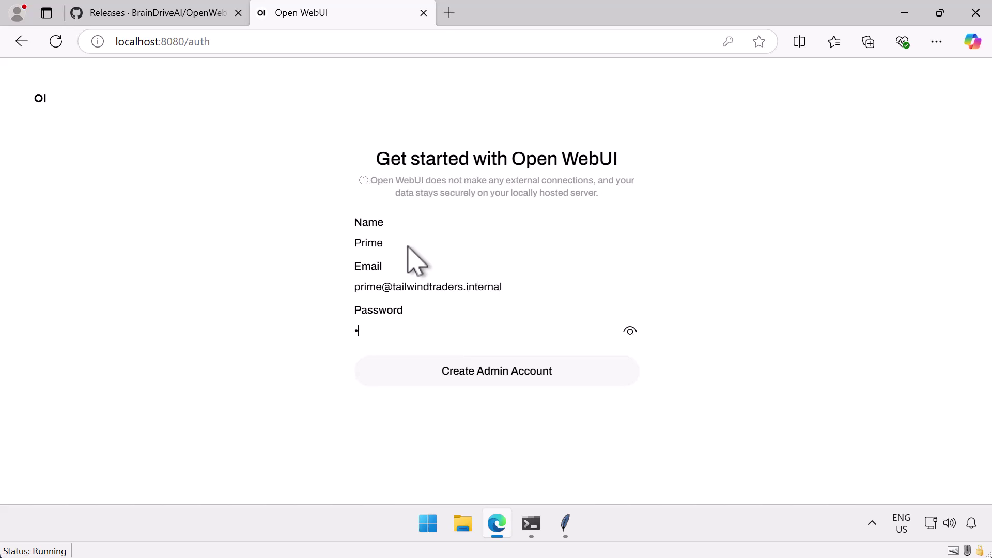
type("••••••")
left_click(473, 385)
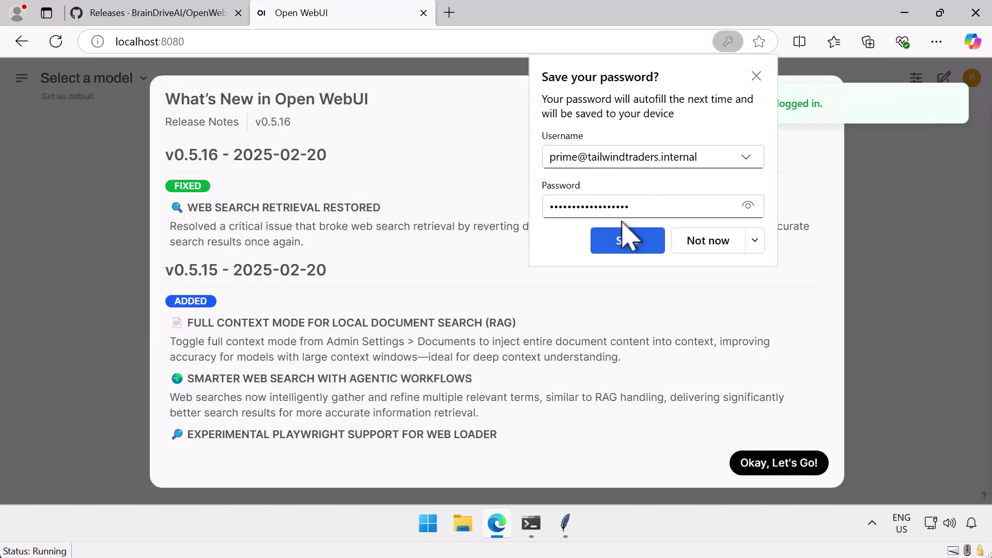
left_click(620, 242)
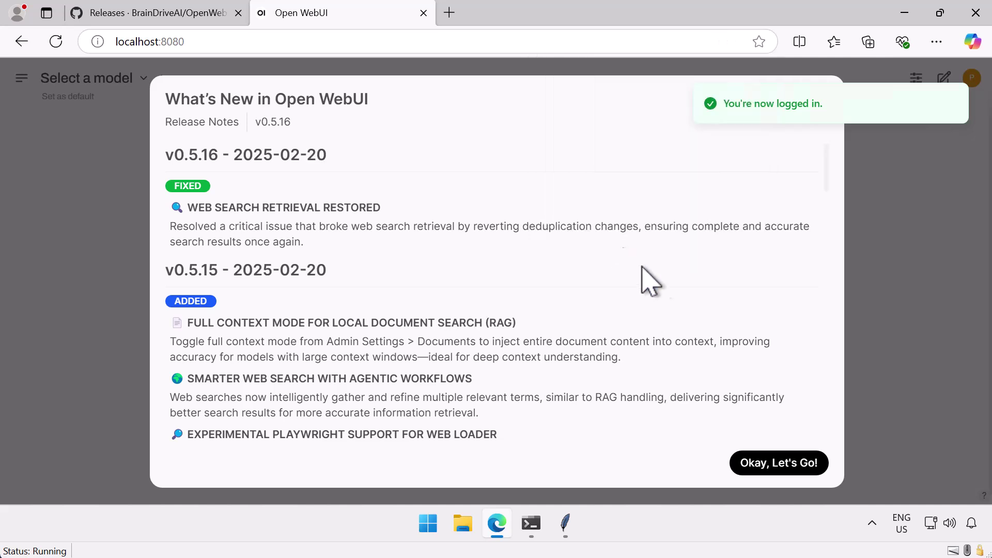
- Dismiss the v0.5.16 release notes and go to Admin Settings > Models
left_click(758, 464)
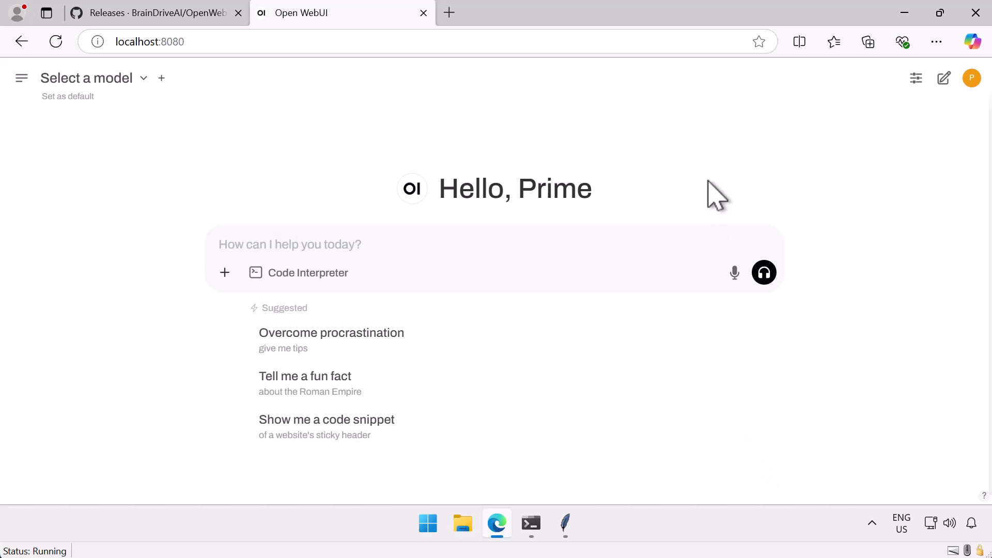
left_click(971, 79)
left_click(878, 120)
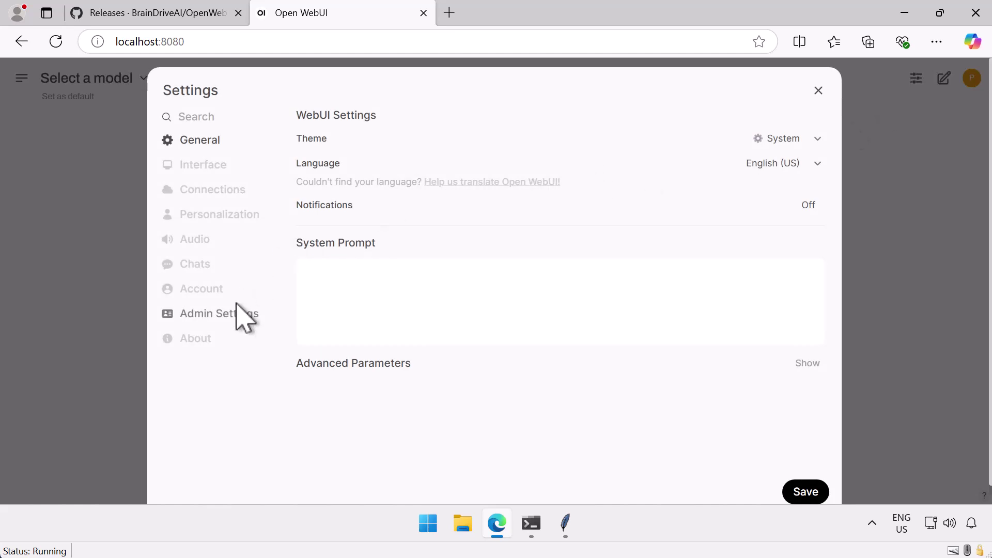
left_click(220, 314)
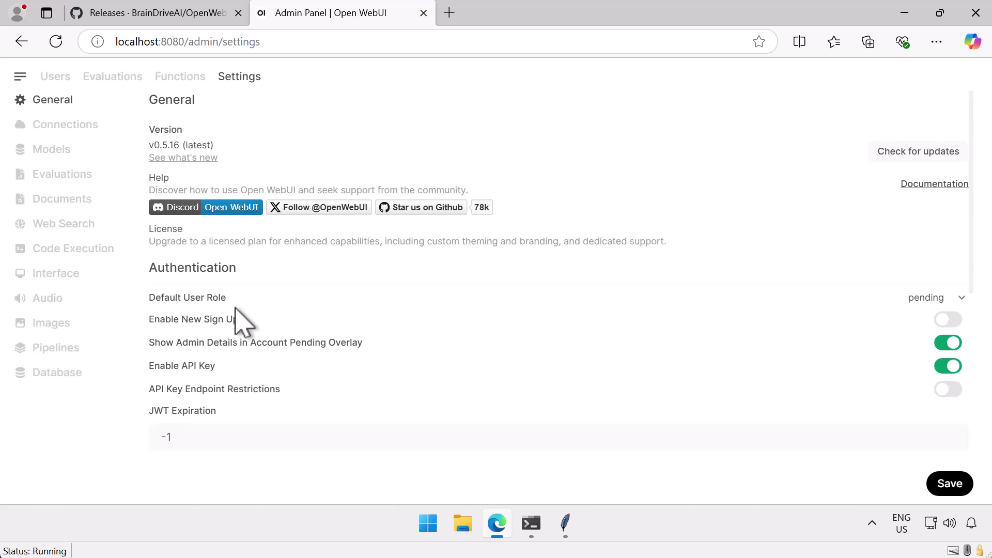
left_click(50, 162)
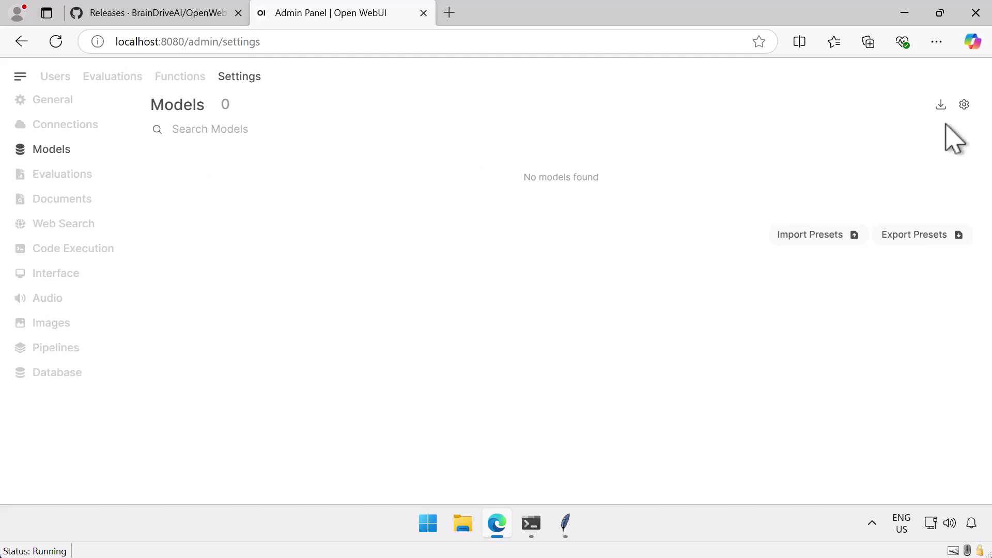
- Pull the phi4 model from Ollama.com in Manage Models, then close the dialog
left_click(941, 106)
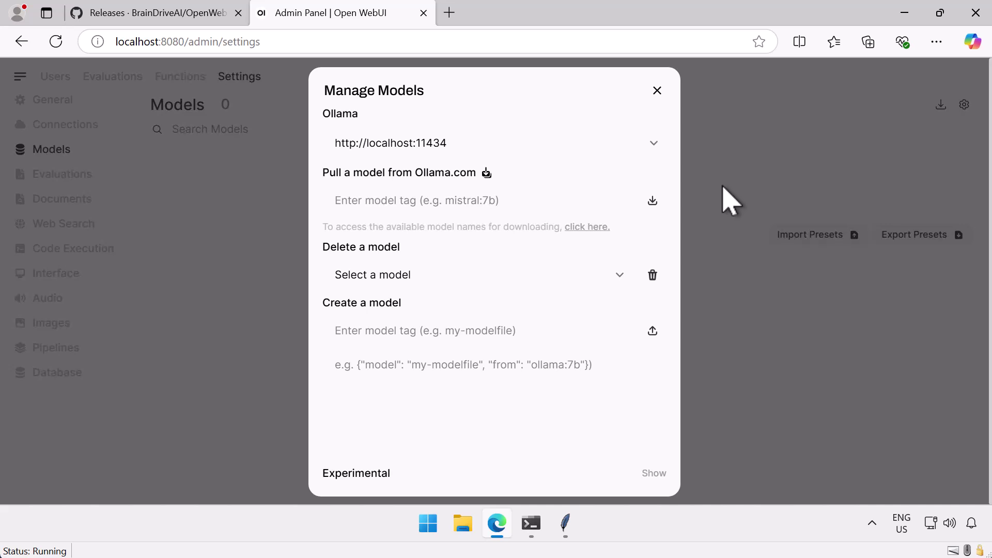
left_click(514, 205)
type("phi")
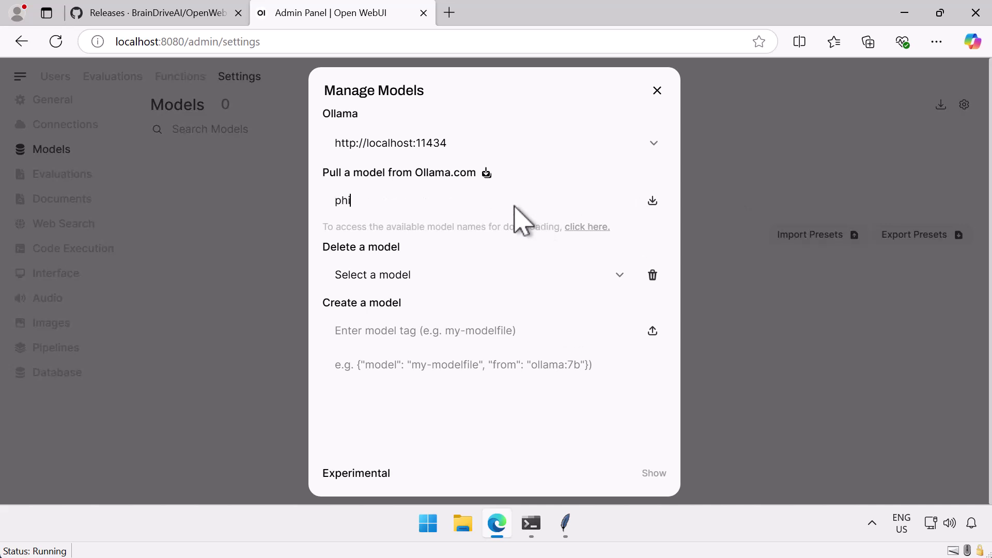
type("4")
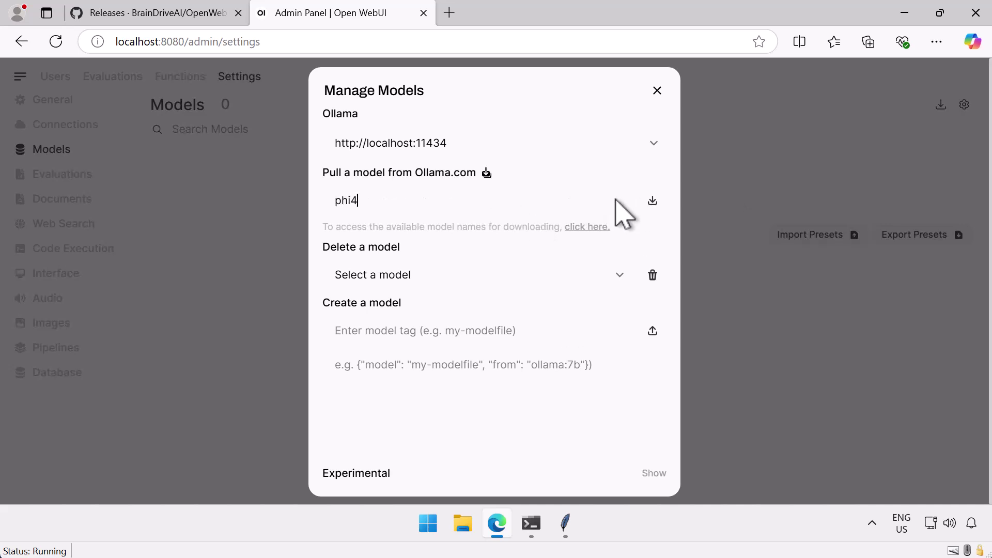
left_click(652, 202)
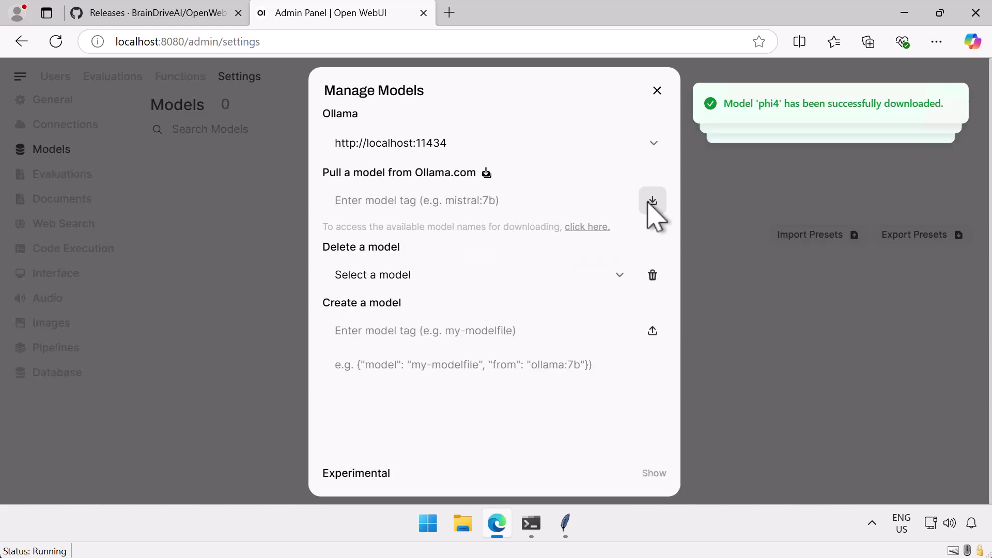
left_click(661, 91)
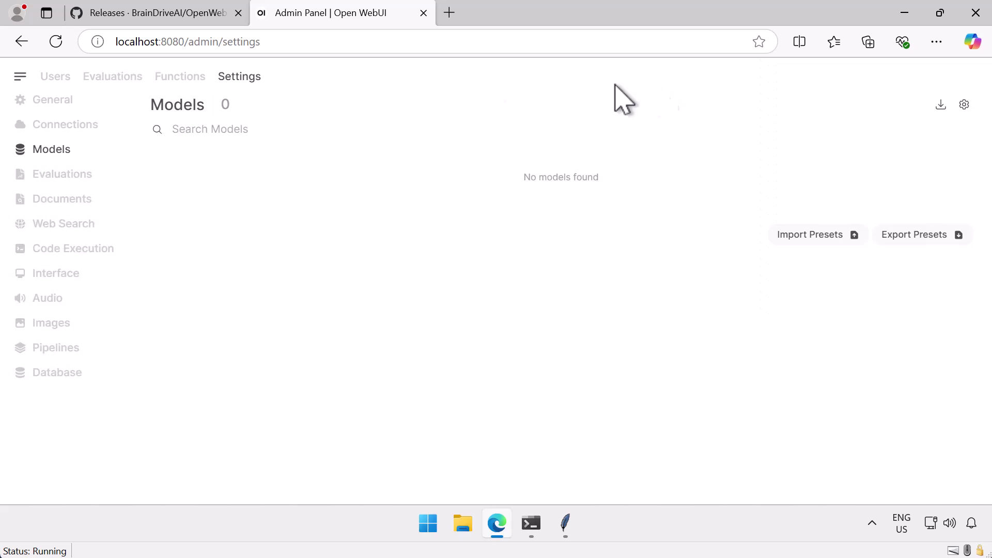
- Start a new phi4:latest chat and ask 'what are the first five prime numbers?'
left_click(21, 76)
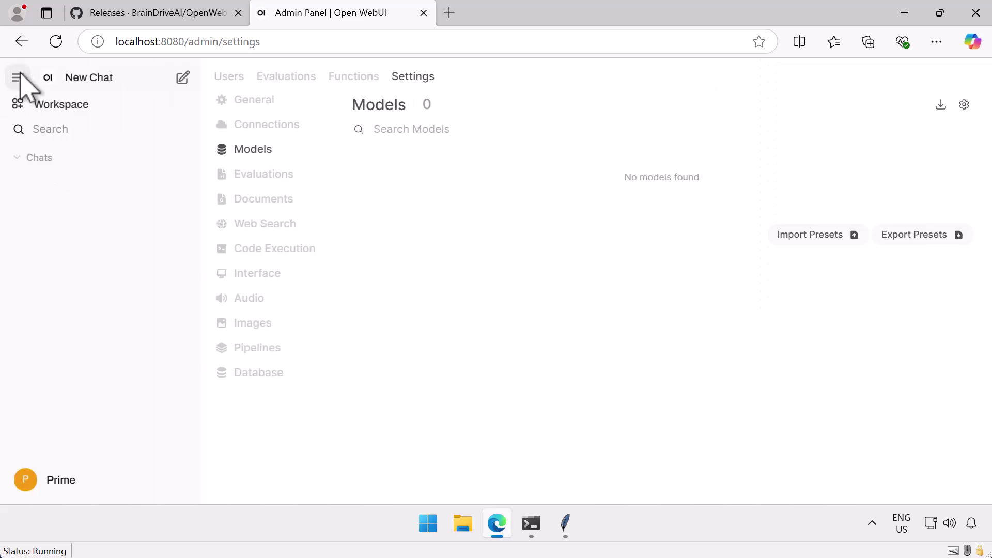
left_click(51, 106)
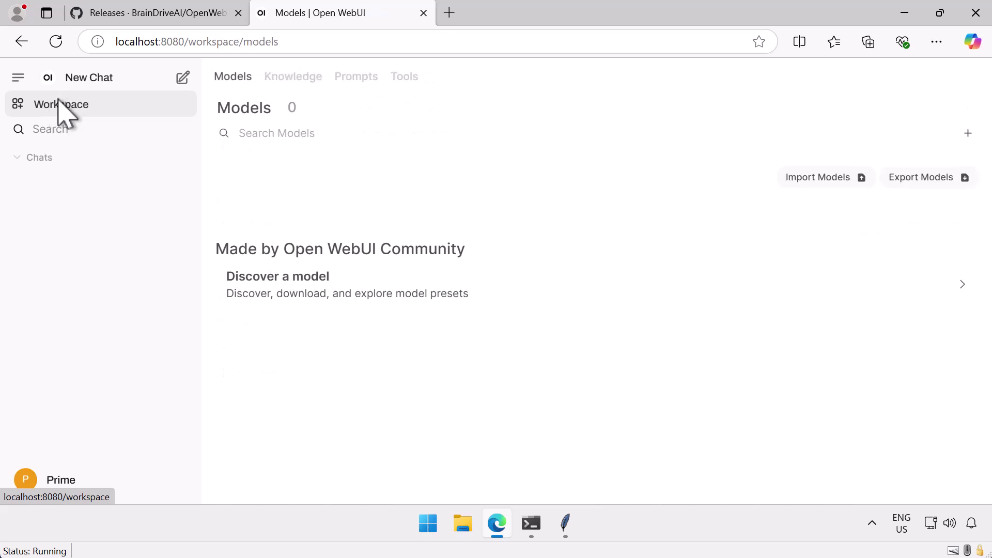
left_click(80, 82)
left_click(184, 78)
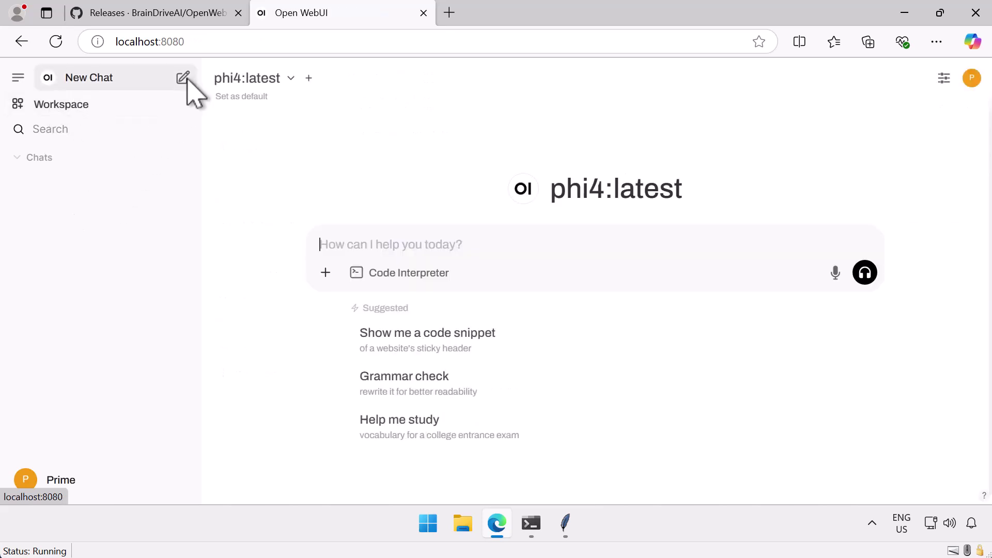
left_click(184, 79)
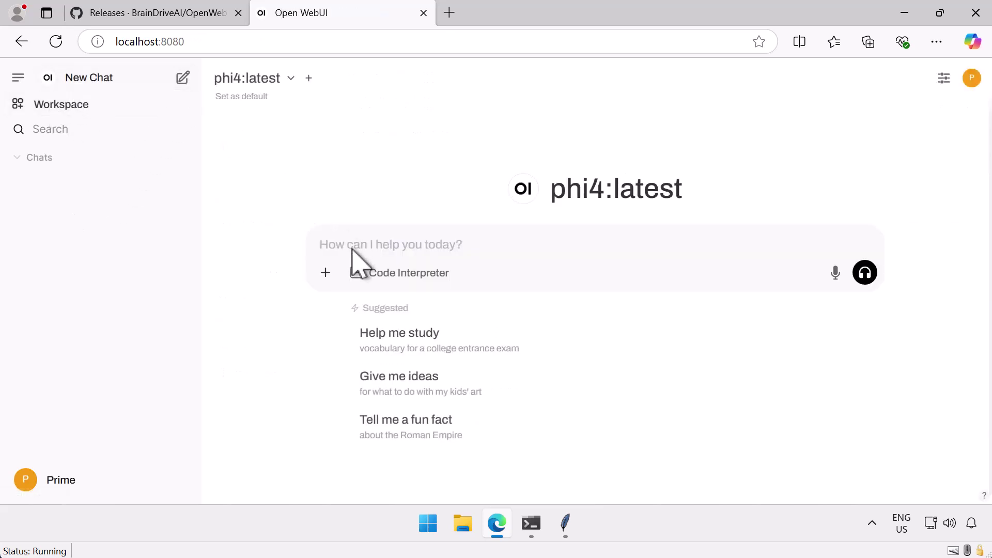
type("what are the fi")
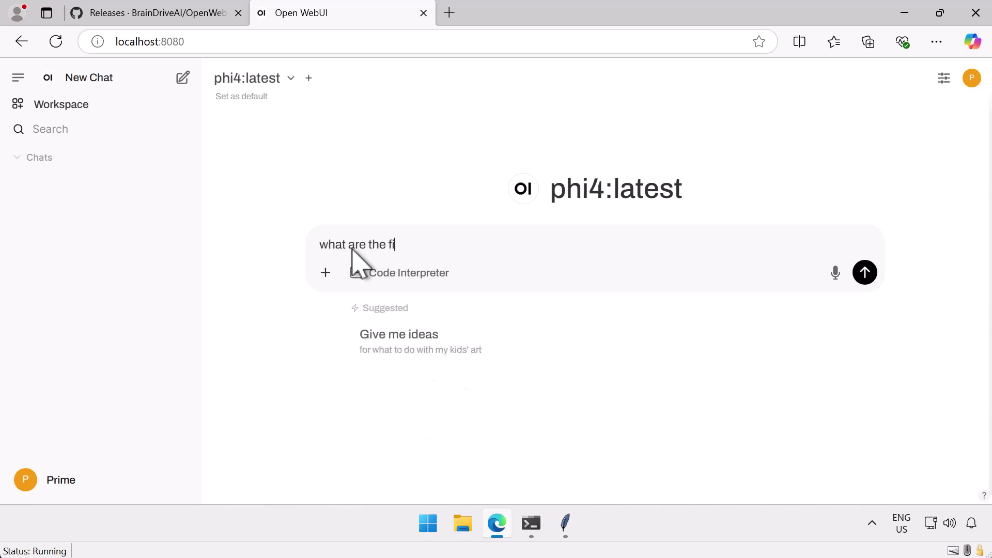
type("rst five prime numbers?")
key("Return")
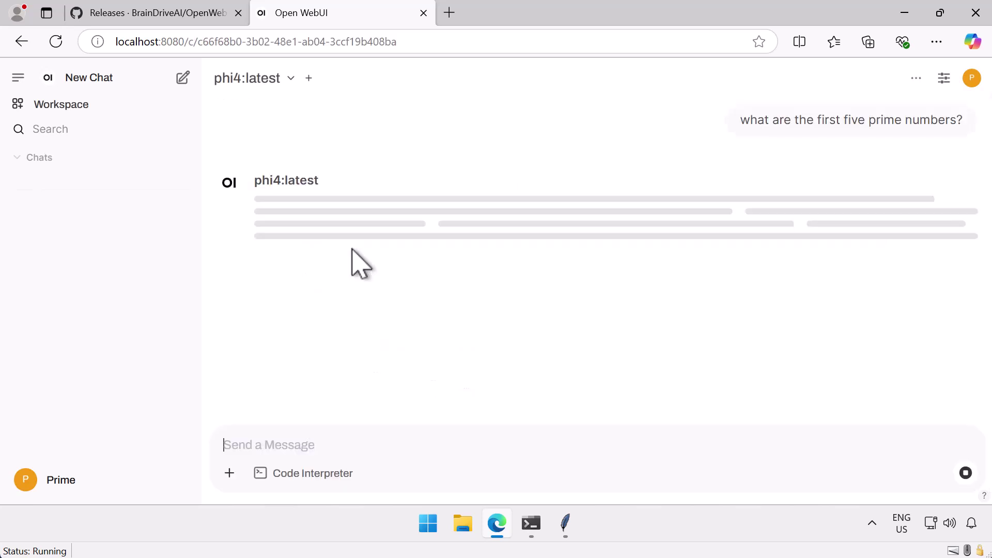